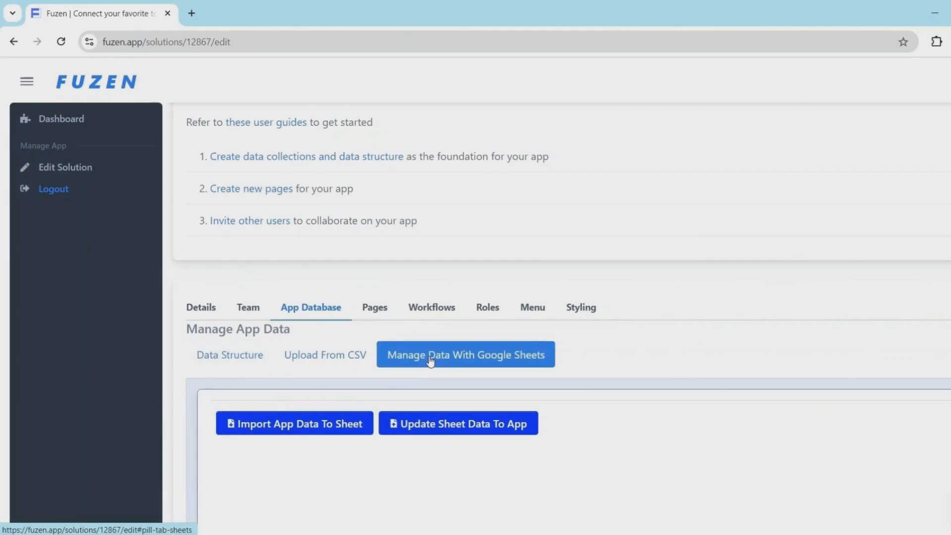
Import the app data into the linked Google Sheet and accept overwriting the sheet's data.
scroll(429, 361, down, 3)
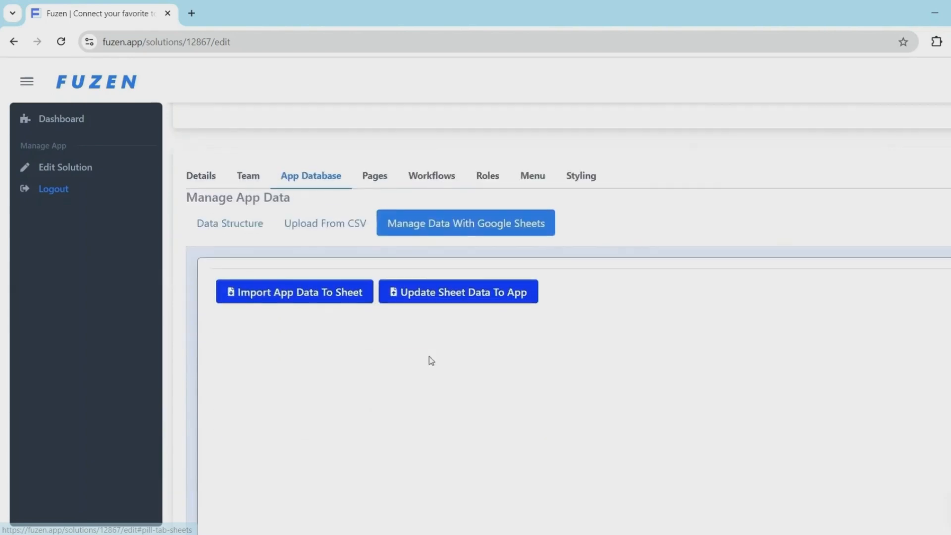
click(303, 303)
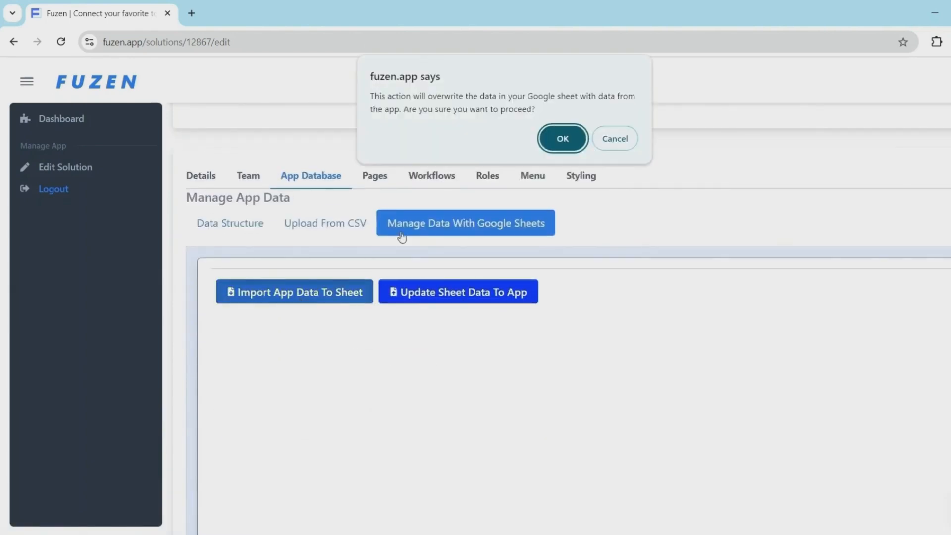
click(554, 149)
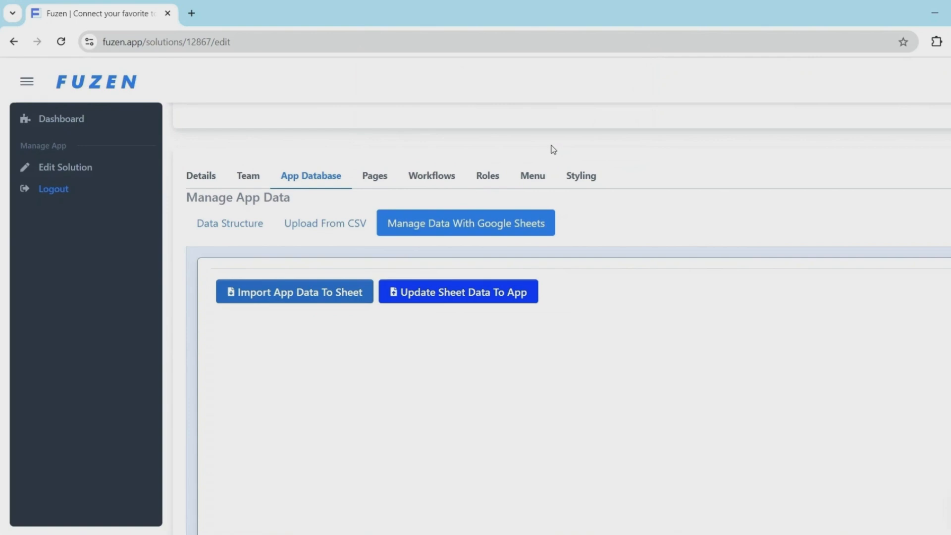
scroll(553, 149, down, 3)
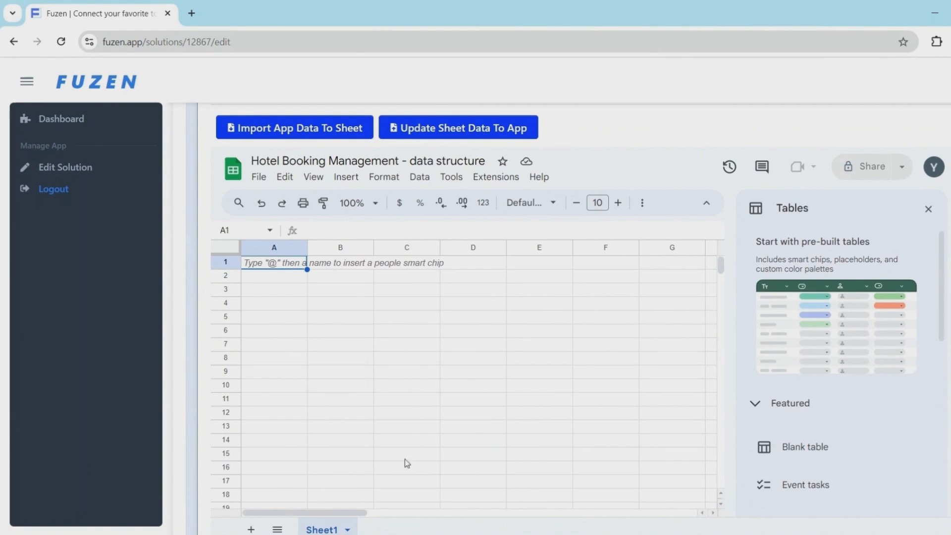
Rename Sheet1 of the embedded spreadsheet as Bookings.
scroll(197, 478, down, 1)
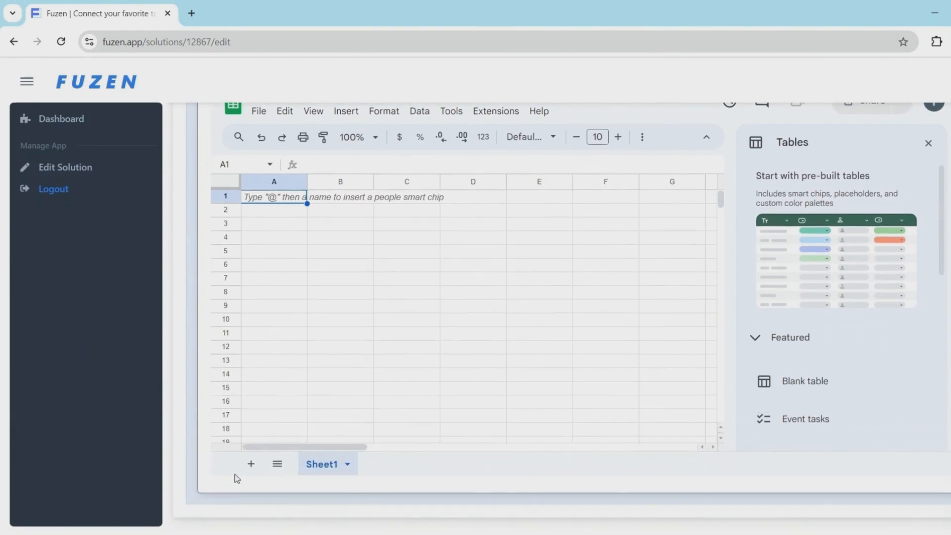
double_click(313, 467)
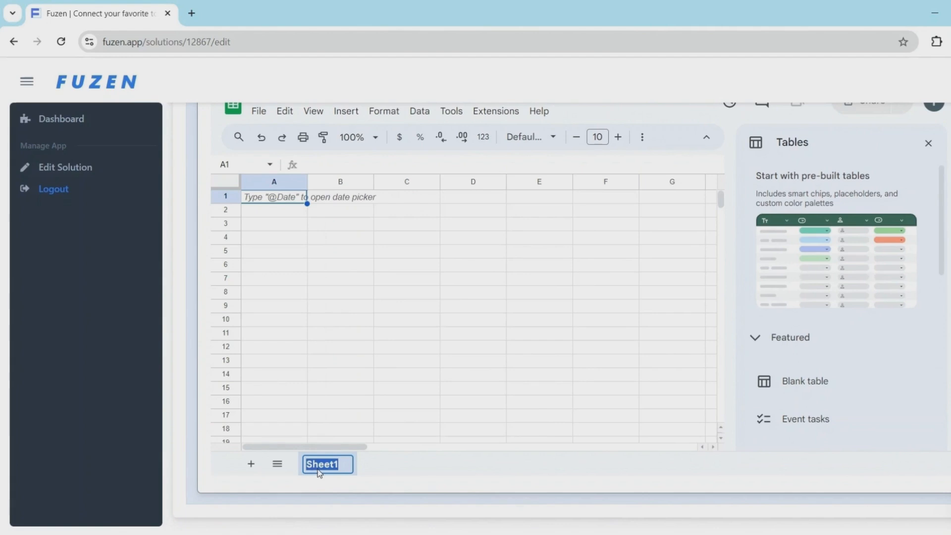
text(B)
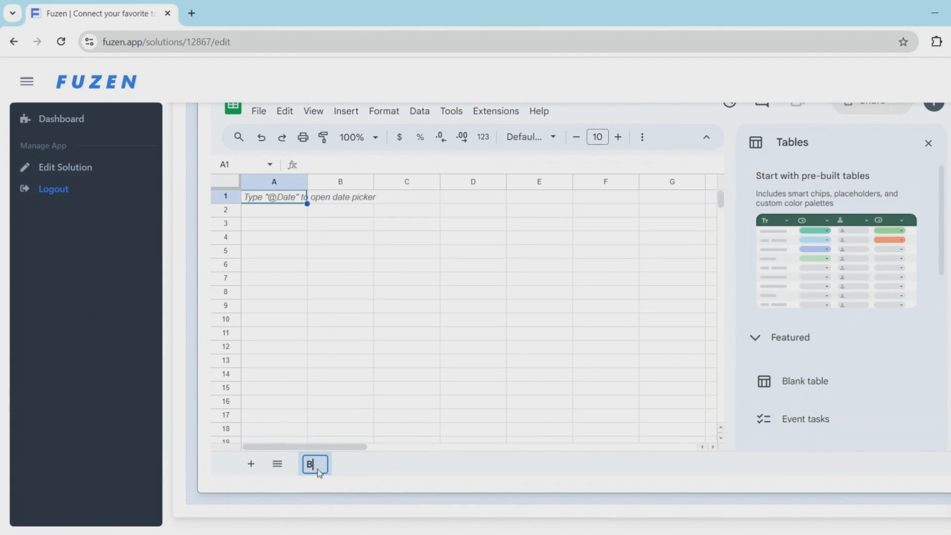
text(ookin)
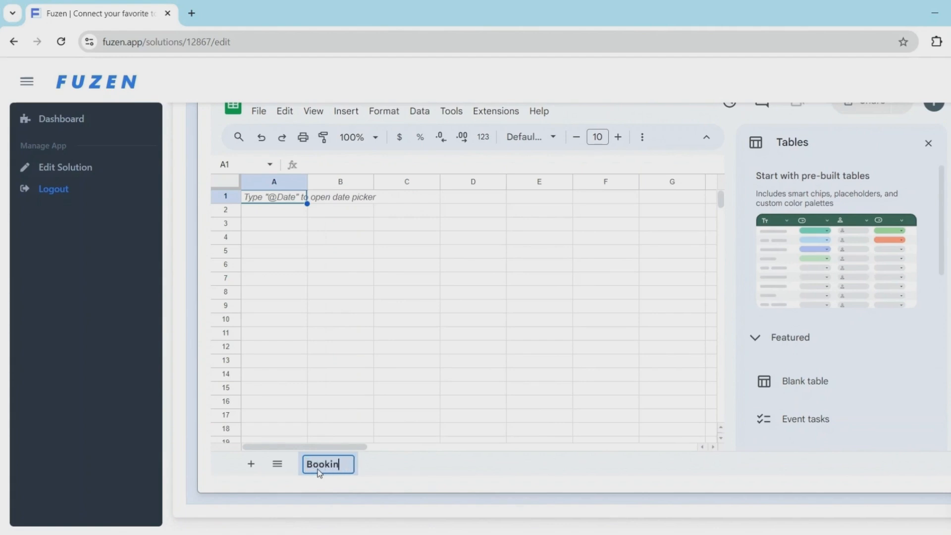
text(gs)
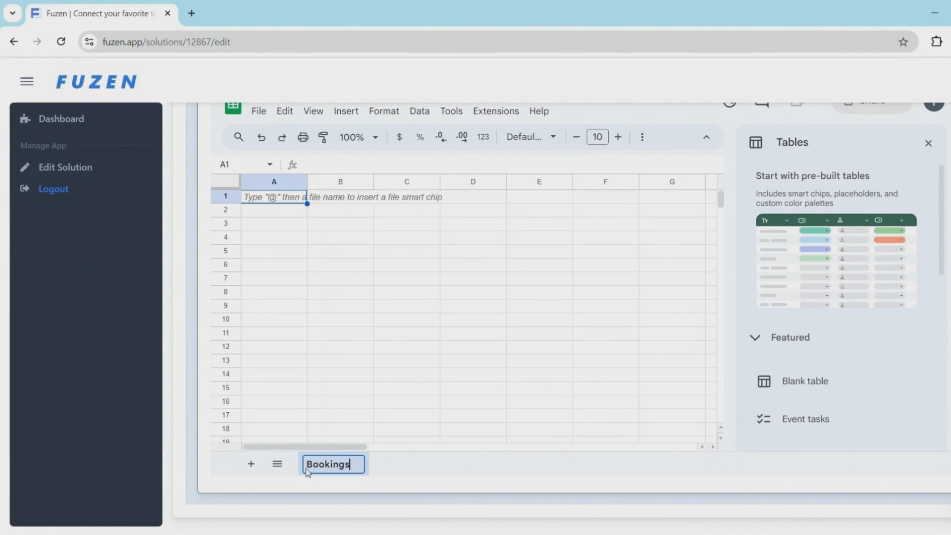
Add a second sheet and name it Rooms.
click(252, 466)
double_click(392, 476)
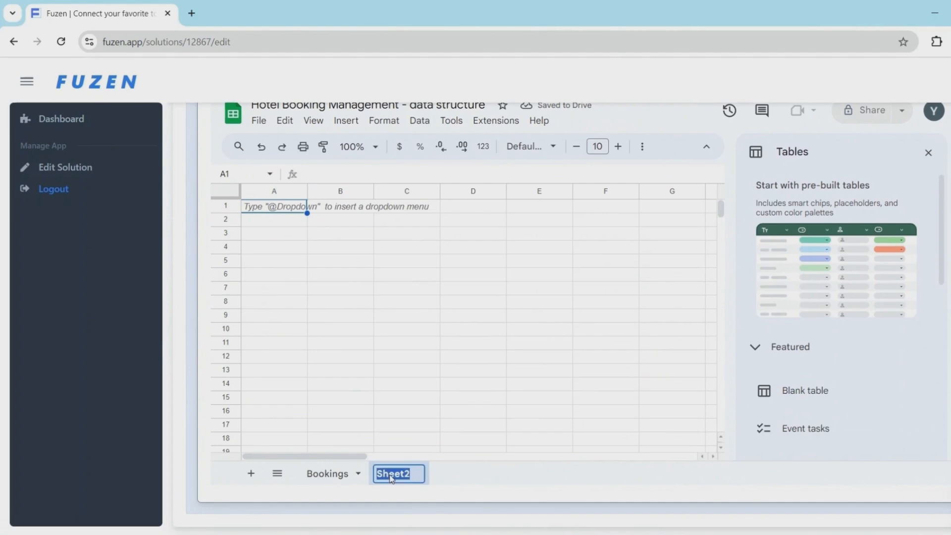
text(Rooms)
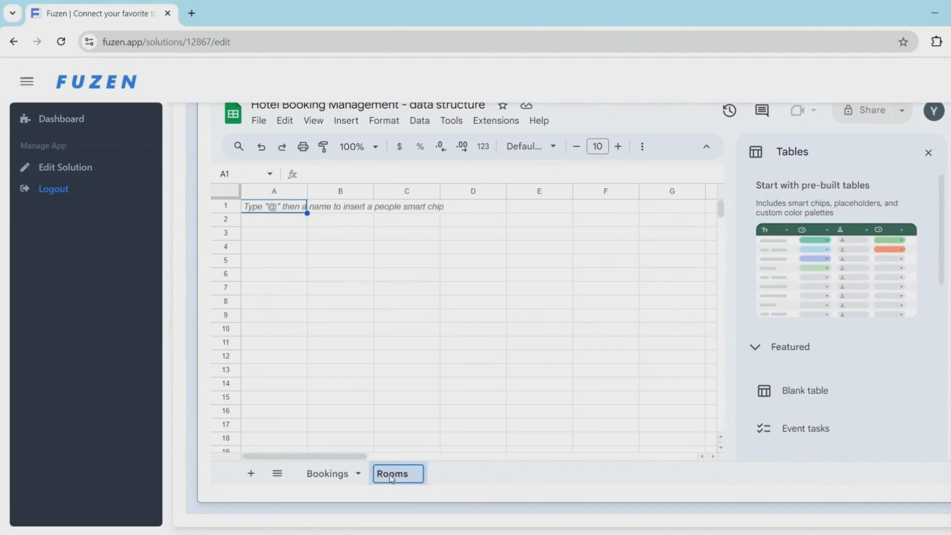
key(Return)
In row 1 of the Bookings sheet, enter the headers Booking Number, Booking Source, Room Number and Guest Name, starting in column A.
scroll(188, 391, down, 8)
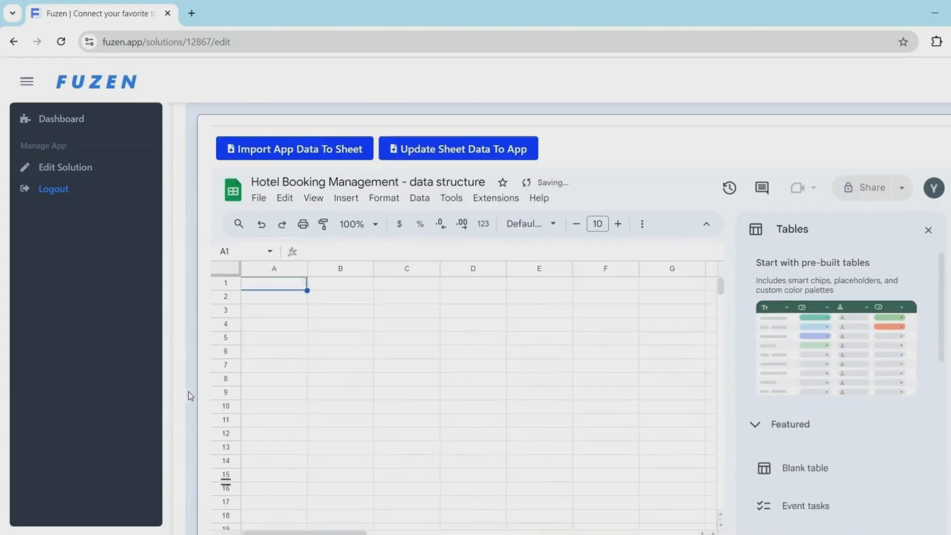
click(321, 424)
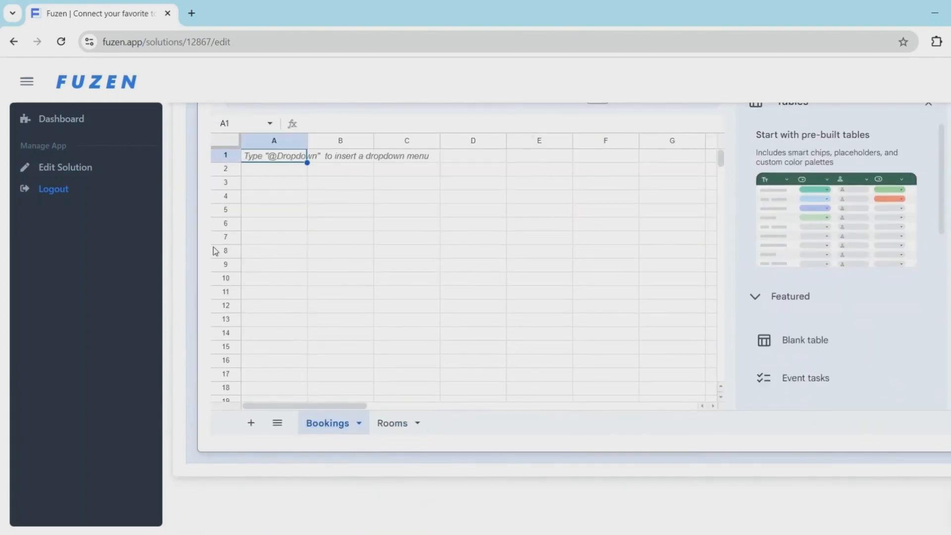
scroll(178, 264, up, 1)
text(Booking Number)
key(Tab)
text(Booking Source)
key(Tab)
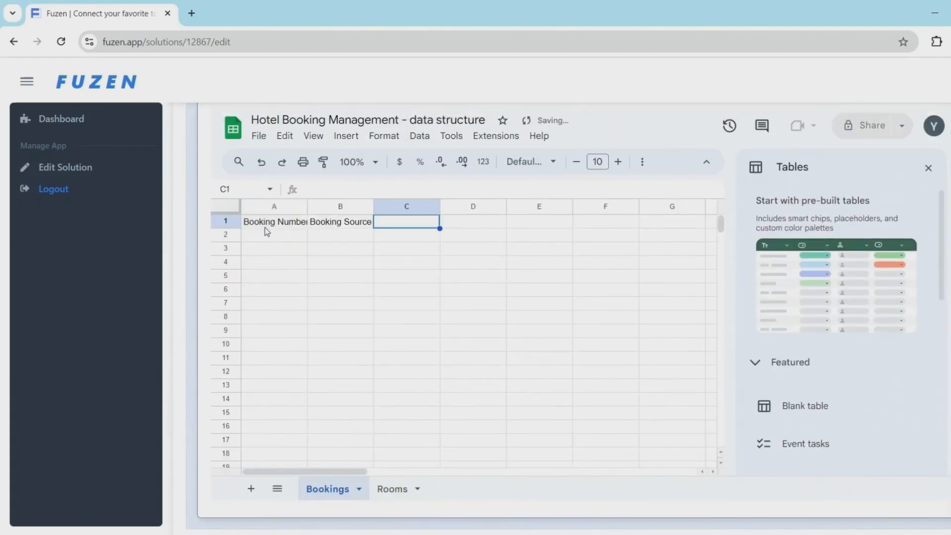
text(Room Number)
key(Tab)
text(Guest Name)
key(Tab)
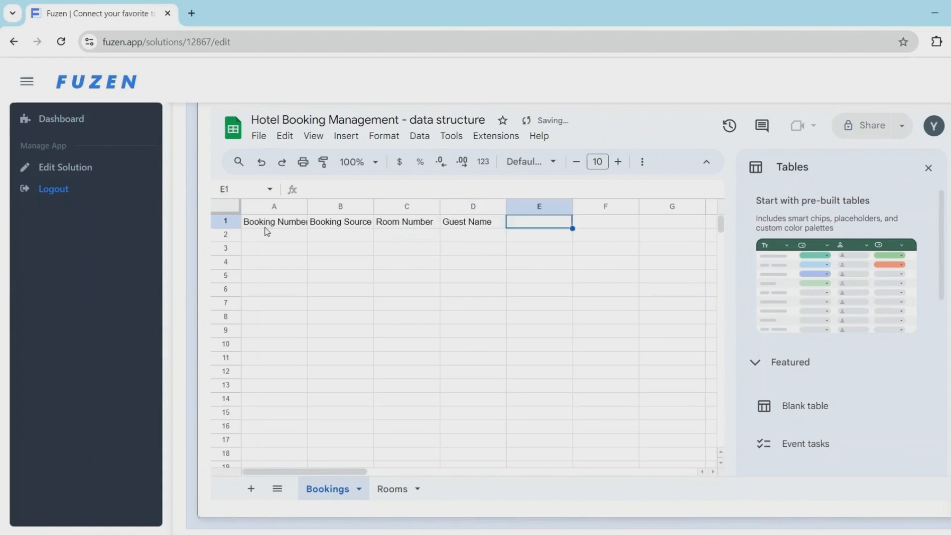
Continue the Bookings header row from Company, Address and City in column E through Documents, Total Amount and Status in column X.
text(Company)
key(Tab)
text(Address)
key(Tab)
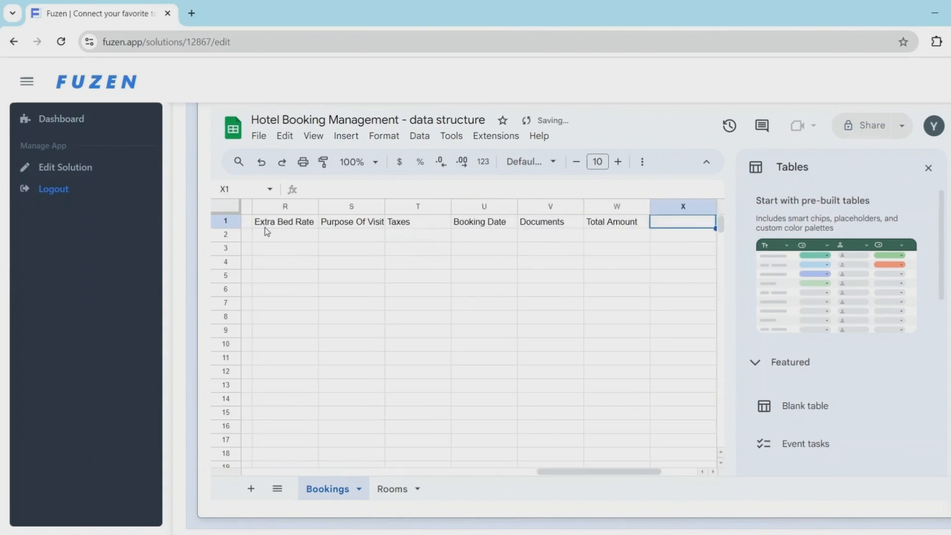
text(Status)
click(347, 345)
drag(555, 471, 246, 473)
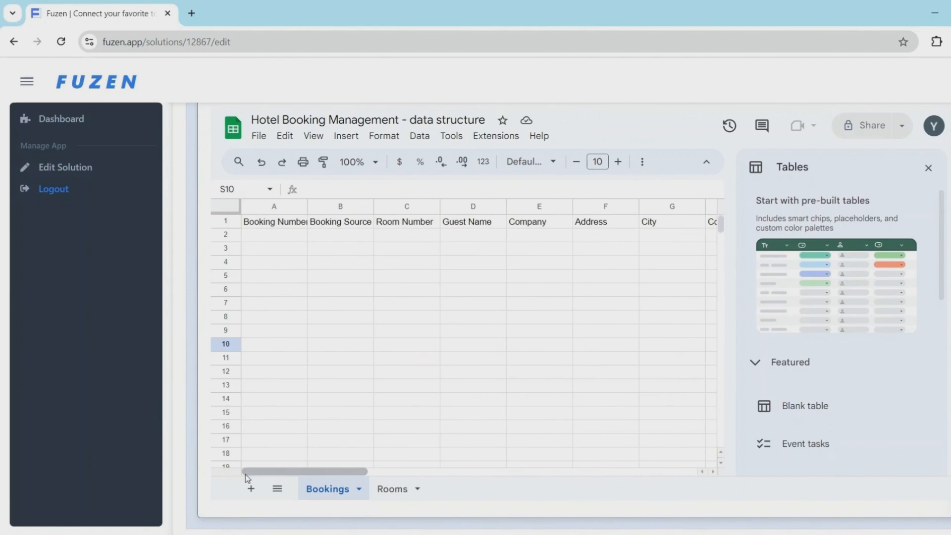
In row 1 of the Rooms sheet, enter the headers Room Number, Room Floor, Room Type, Bed Type, Photos and Status.
click(382, 492)
text(Room Number)
key(Tab)
text(Room Floor)
key(Tab)
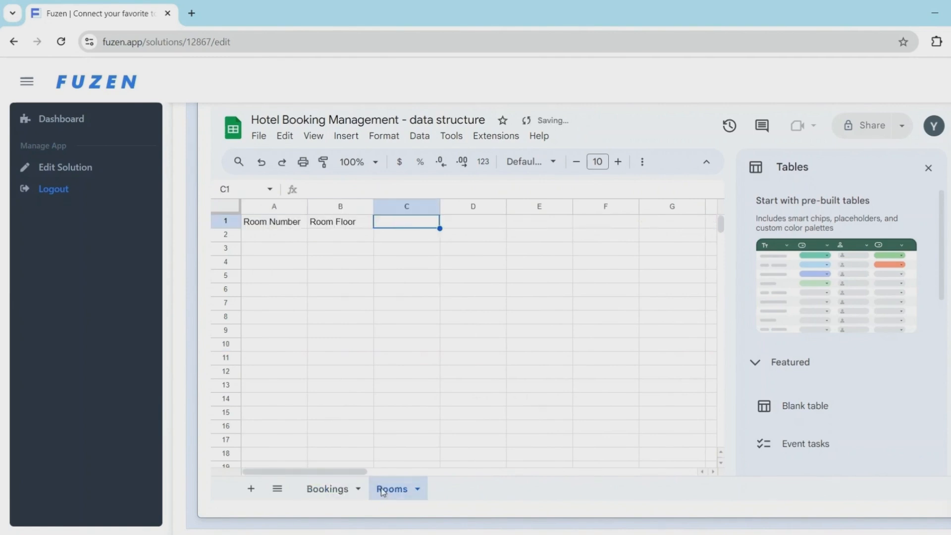
text(Room Type)
key(Tab)
text(Bed Type)
key(Tab)
text(Photos)
key(Tab)
text(Status)
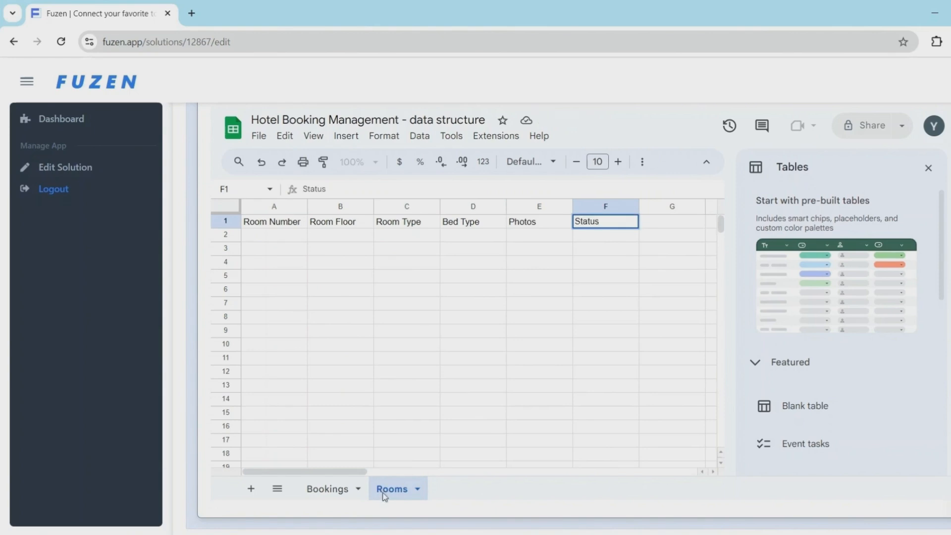
click(342, 412)
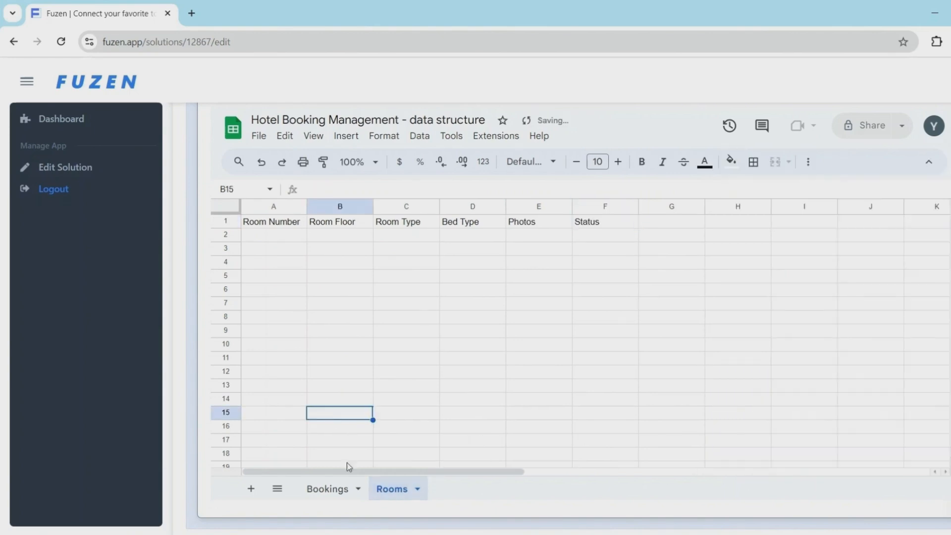
Check the Bookings and Rooms sheets and update the app database with the sheet data, accepting the overwrite.
click(339, 486)
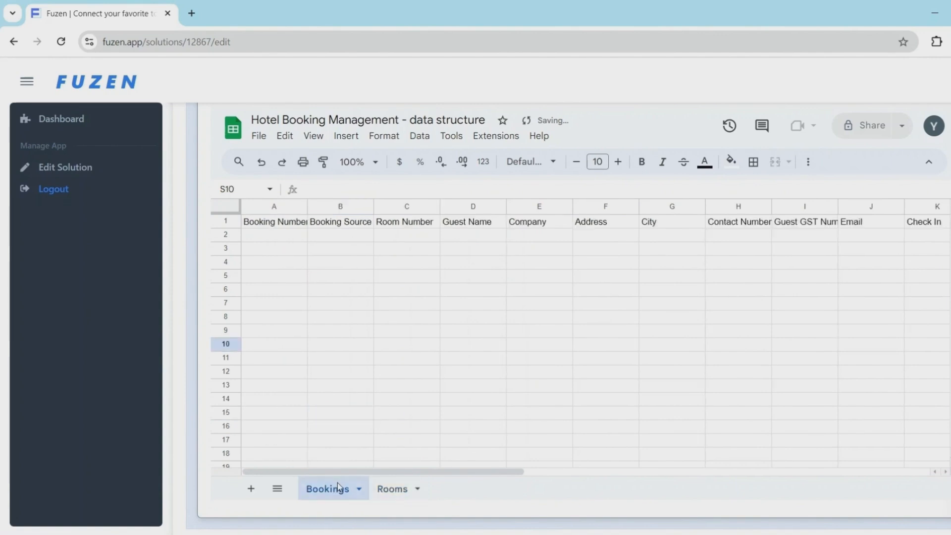
click(382, 489)
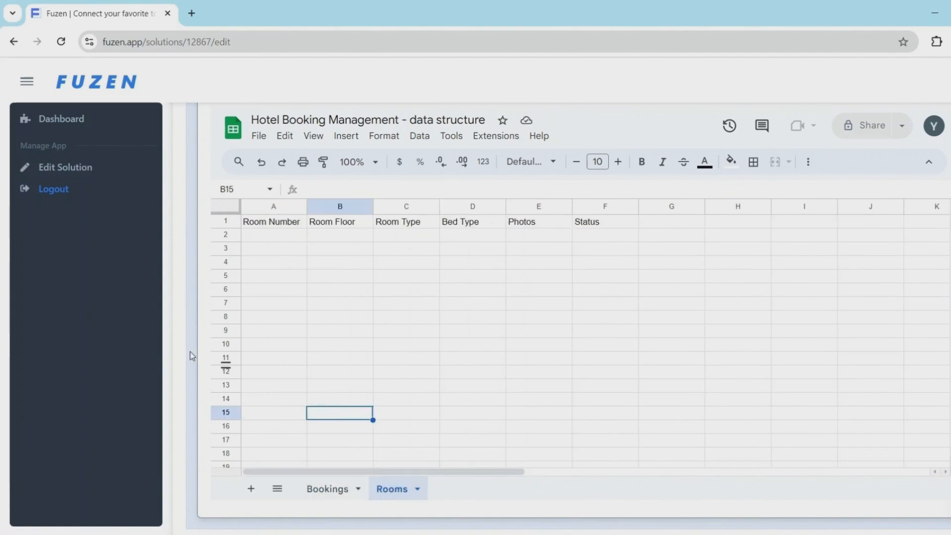
scroll(189, 355, up, 4)
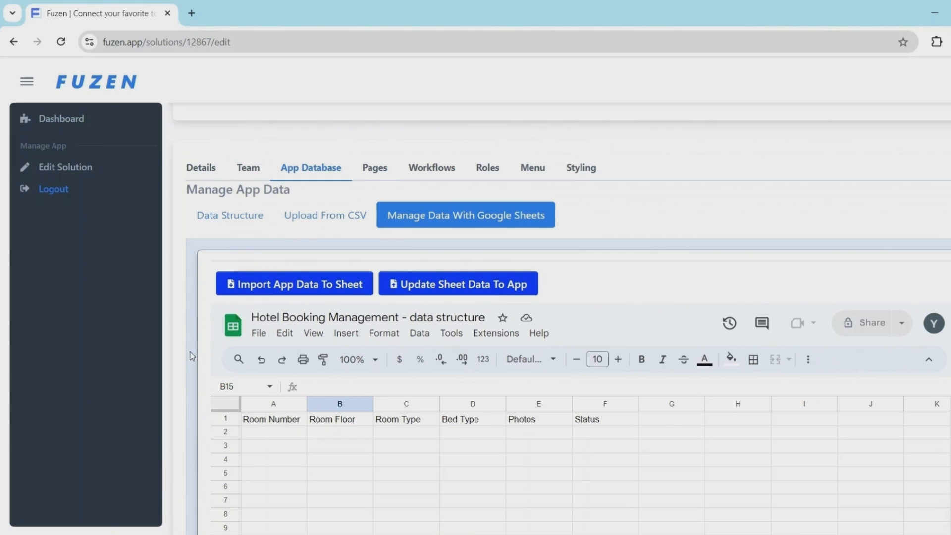
click(444, 290)
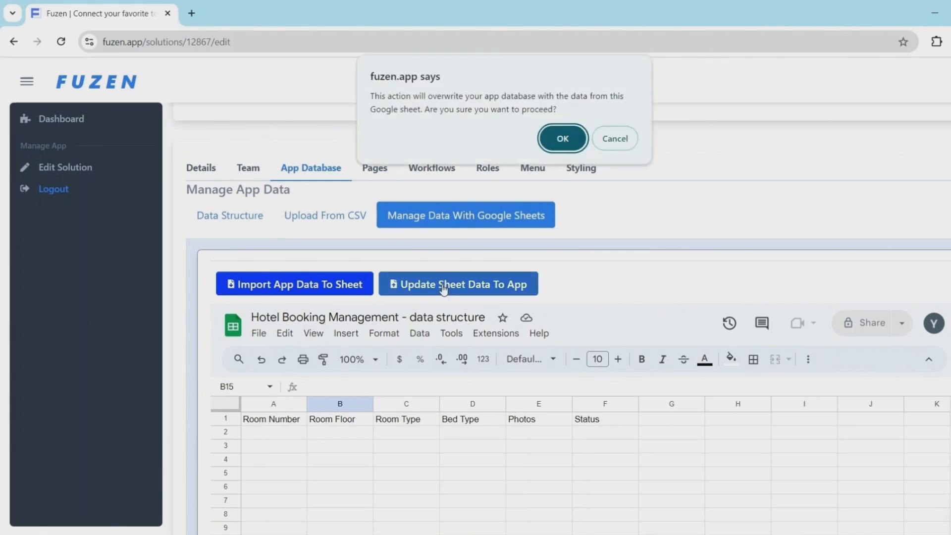
click(560, 144)
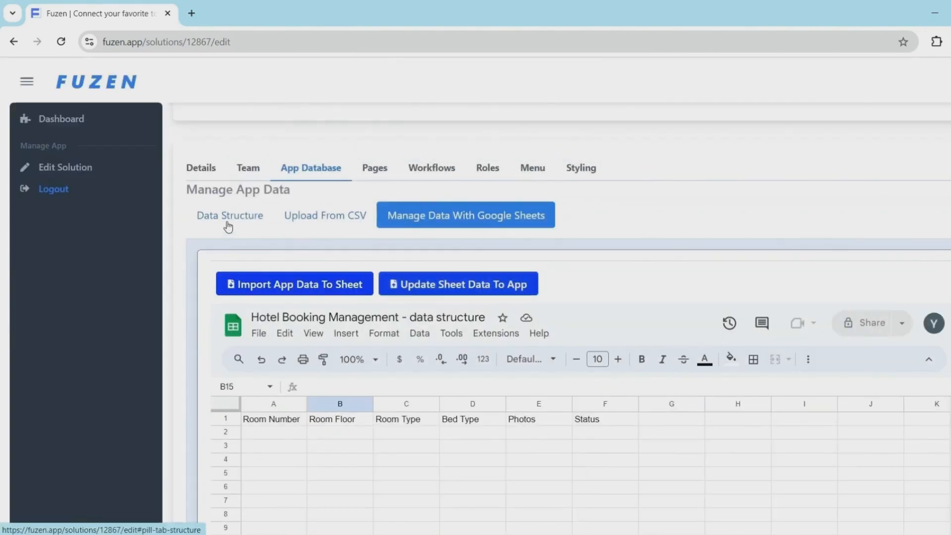
Reload the app's data structure and review the fields of the Bookings and Rooms collections.
click(227, 221)
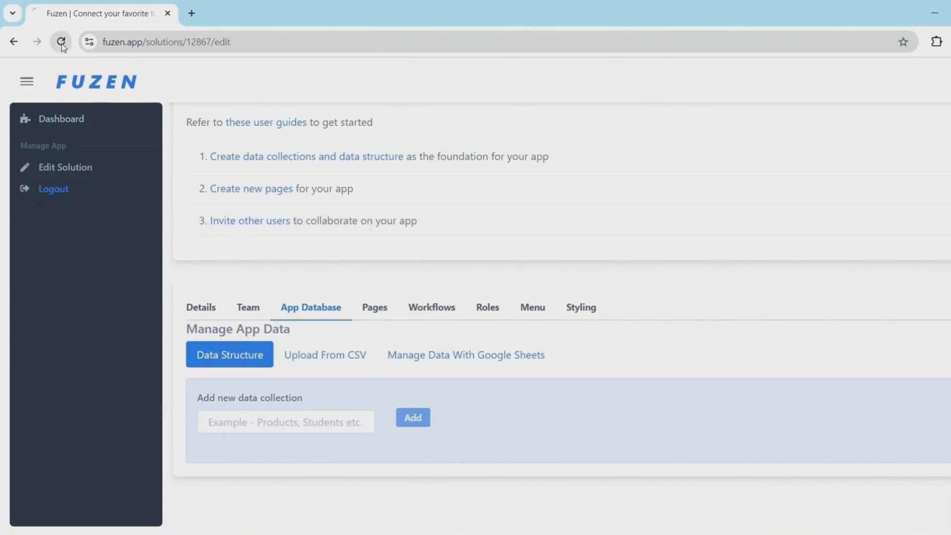
click(323, 318)
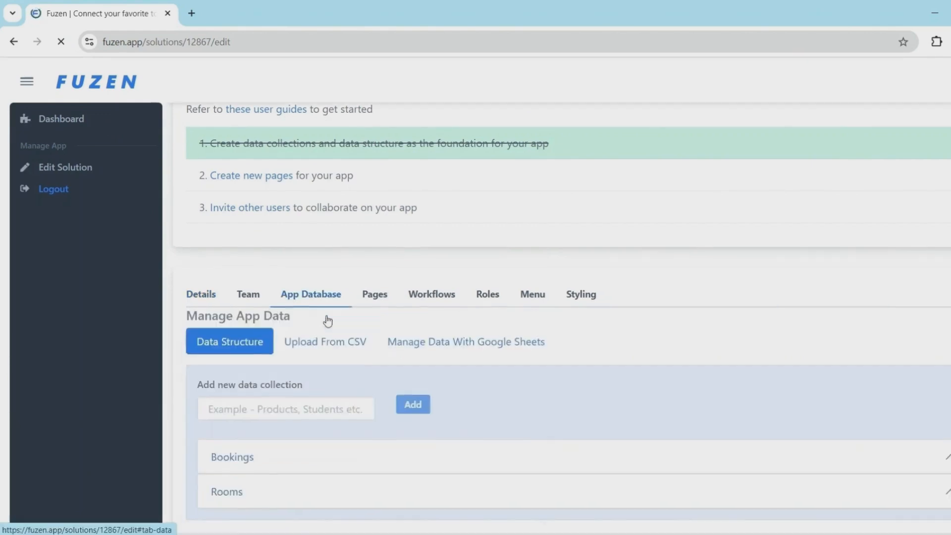
scroll(325, 410, down, 1)
click(325, 410)
scroll(325, 409, down, 3)
scroll(325, 412, down, 15)
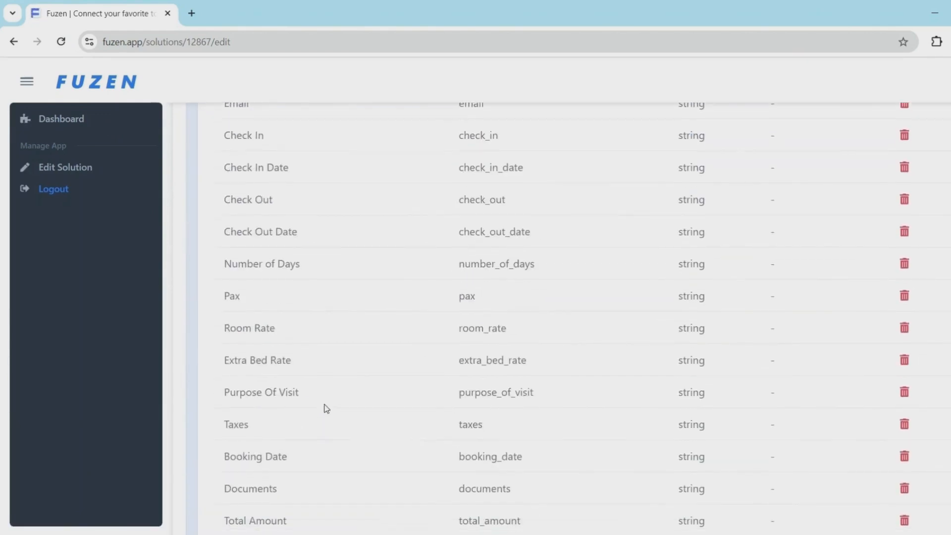
click(313, 436)
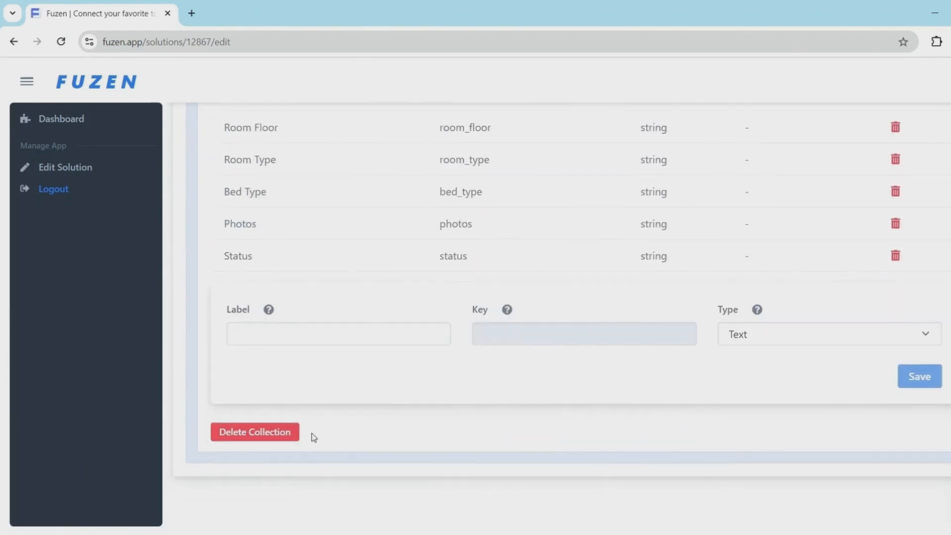
scroll(311, 433, up, 4)
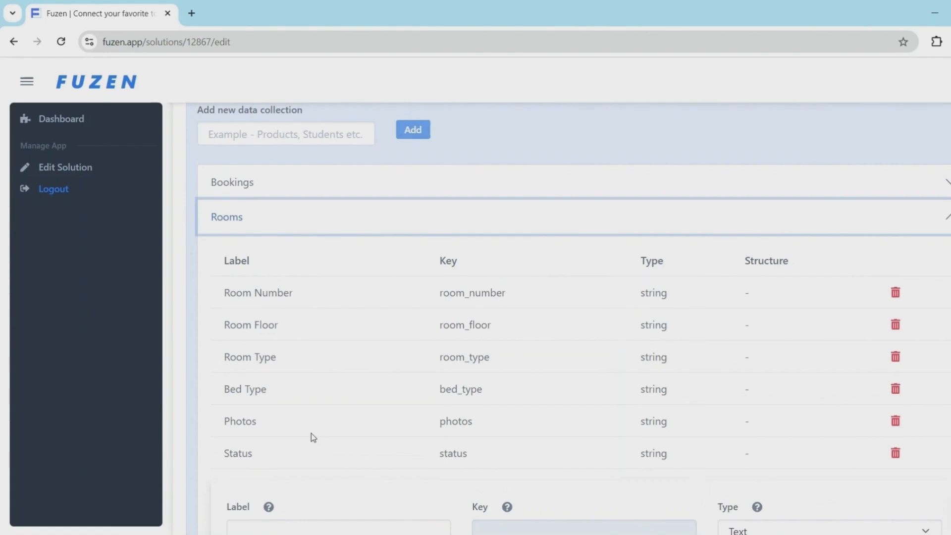
scroll(311, 434, up, 4)
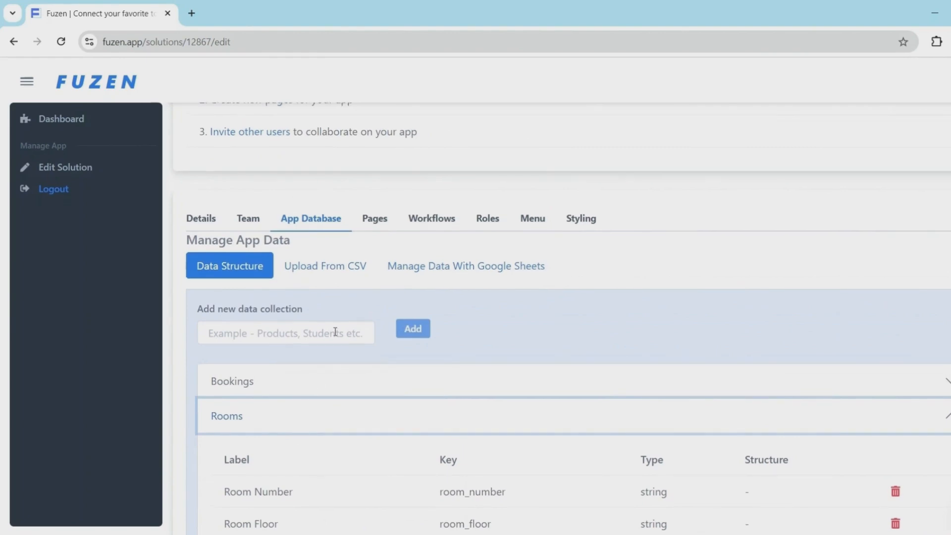
Add a new app page named New Booking with its display in the menu set to Yes.
click(373, 223)
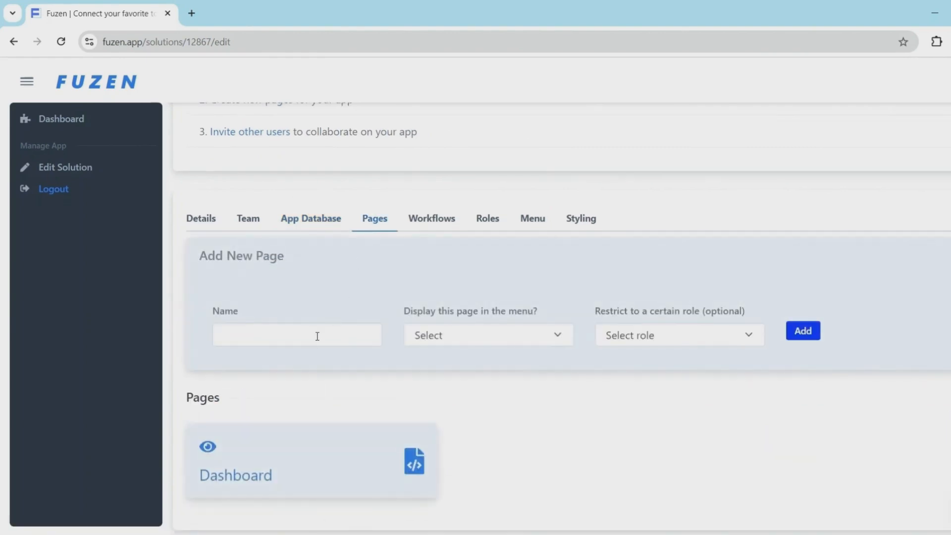
click(317, 335)
text(New Booking)
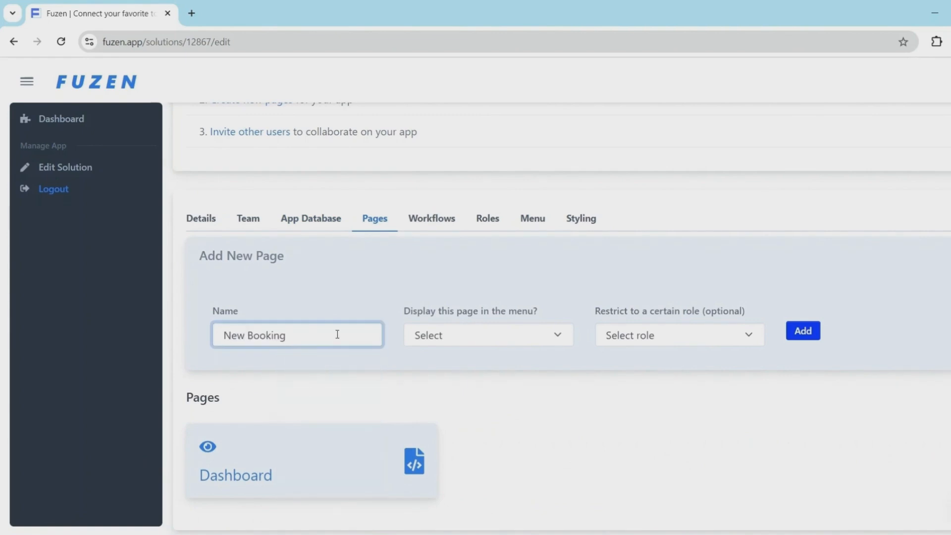
click(427, 338)
click(438, 377)
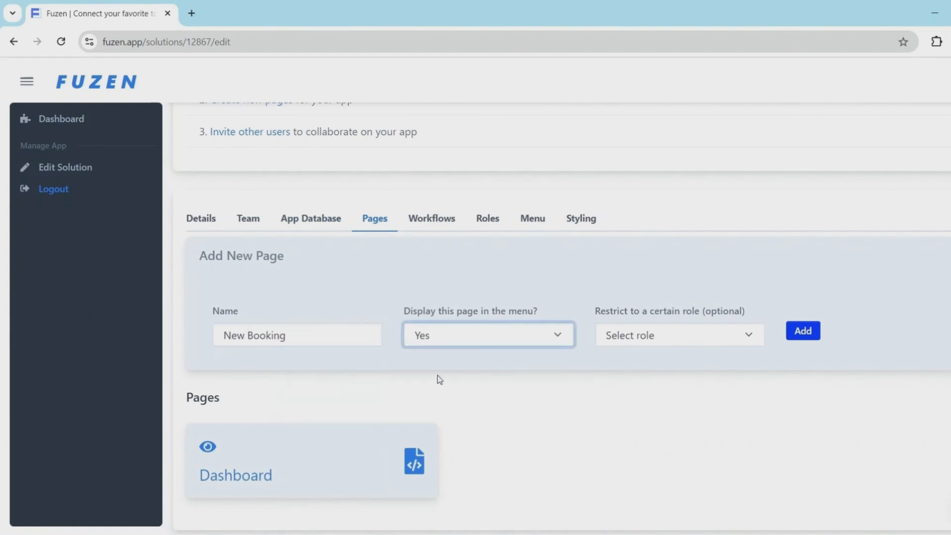
click(792, 330)
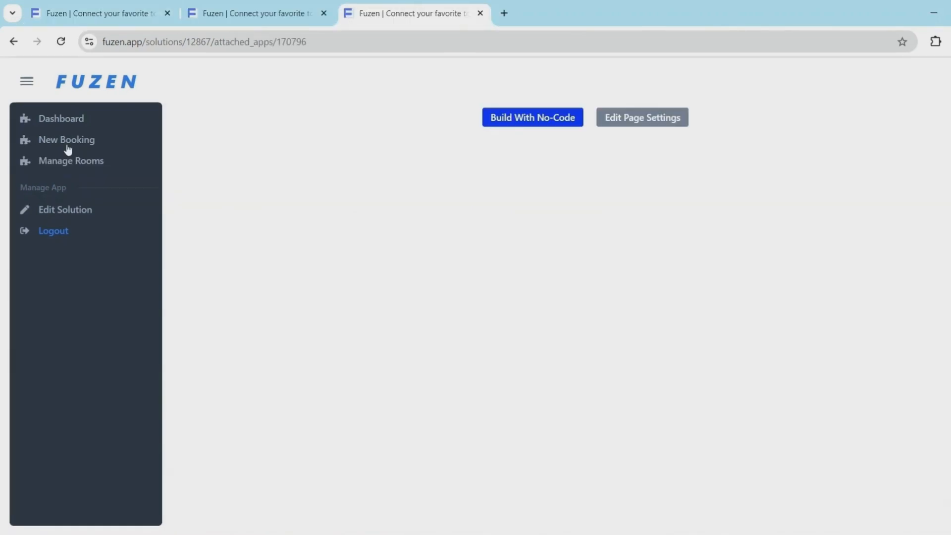
Open the New Booking page in the no-code builder and add a Rooms data block and an HTML structure with header and body sections.
click(529, 125)
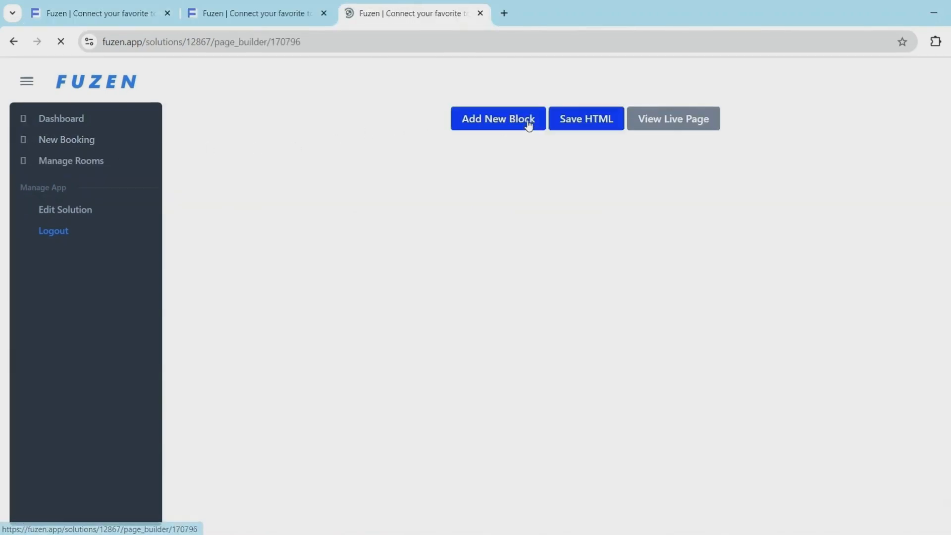
click(529, 125)
click(119, 147)
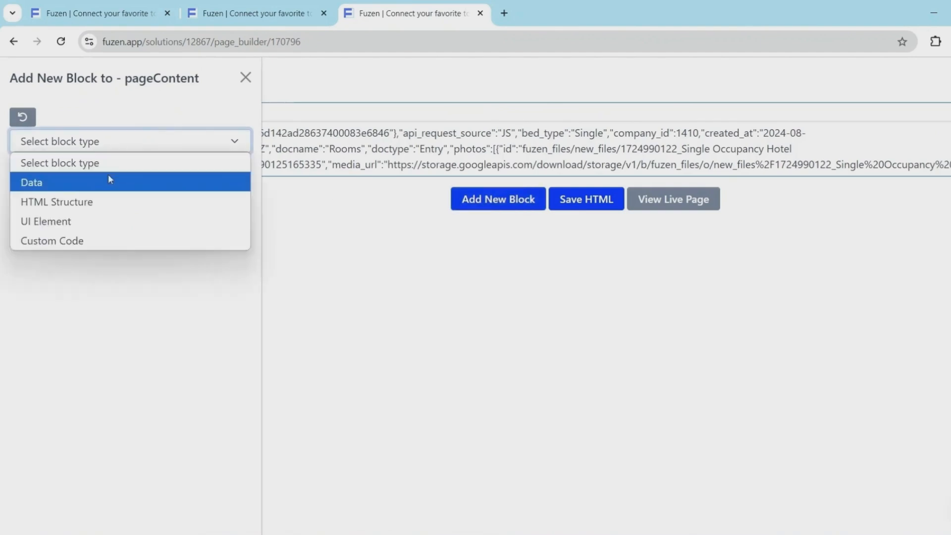
click(106, 194)
click(99, 171)
click(85, 253)
click(31, 486)
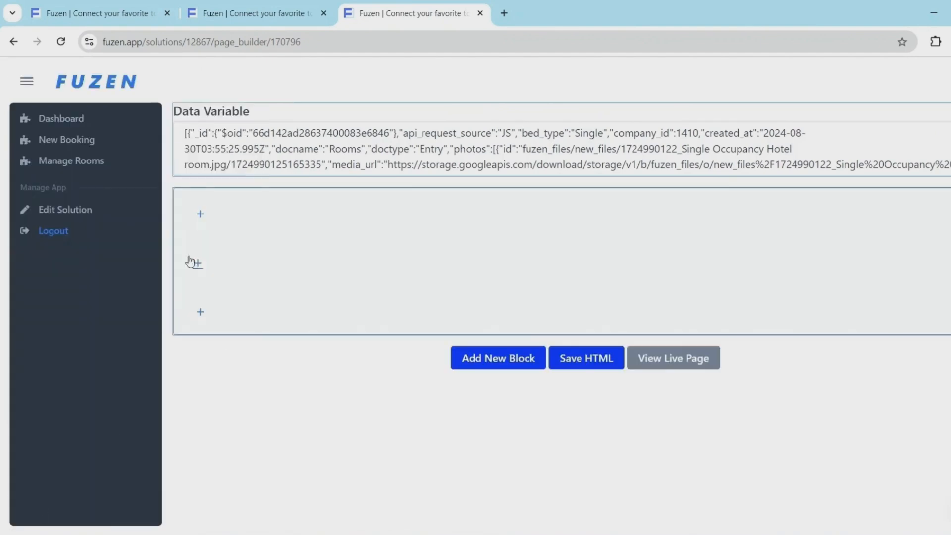
Add a Header UI element with the heading text Create New Bookings to the structure's header section.
click(200, 213)
click(91, 139)
click(45, 221)
click(81, 182)
text(head)
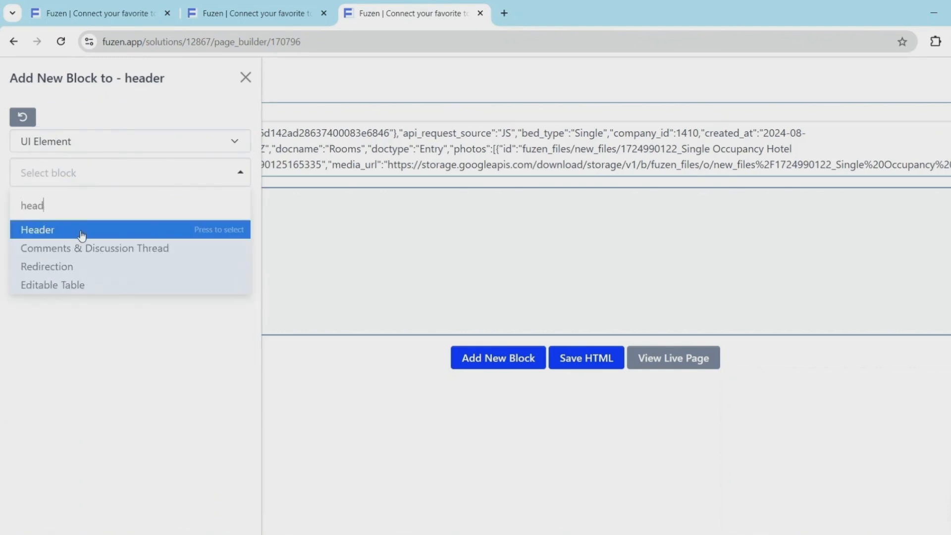
key(Return)
click(67, 278)
text(Create New Bookings)
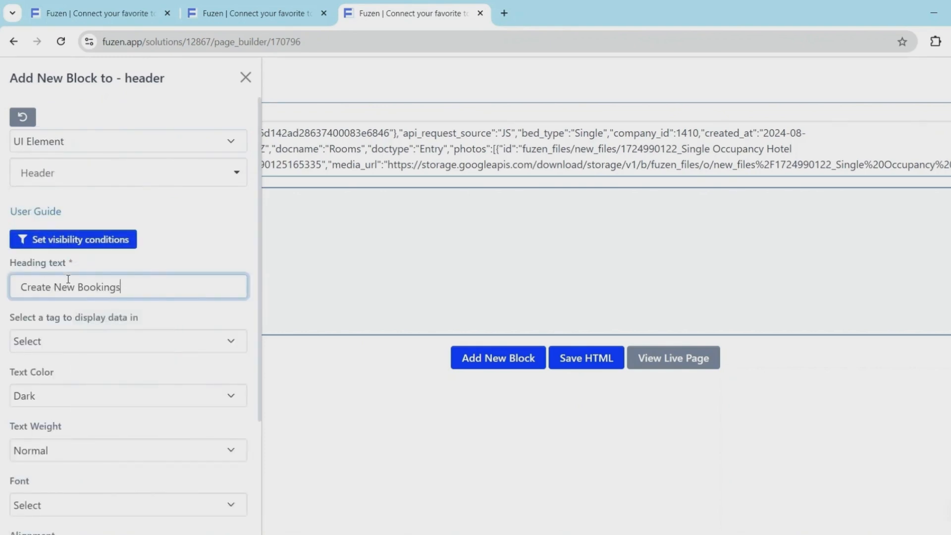
key(Return)
Start a Flexi Form UI element in the body section, using Bookings as its data collection.
click(198, 295)
click(99, 143)
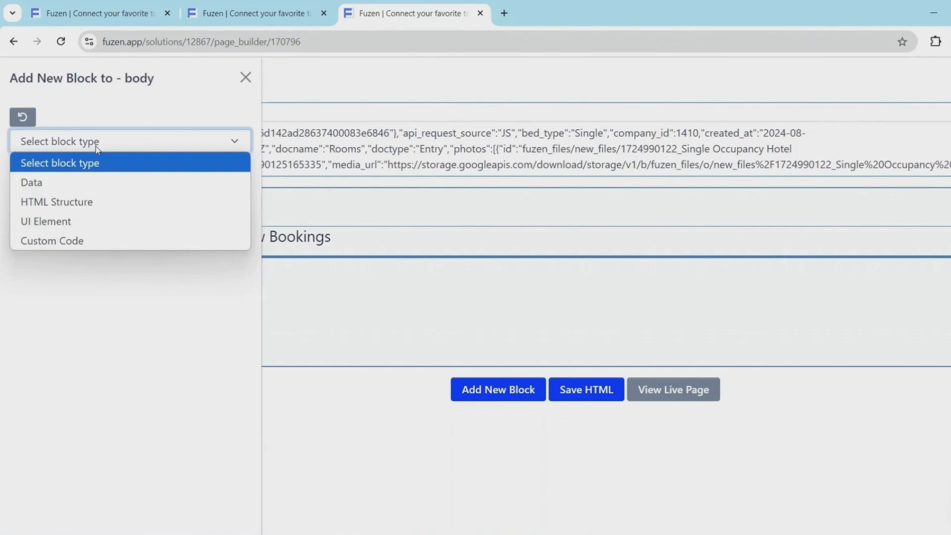
click(88, 218)
click(87, 176)
text(flexi)
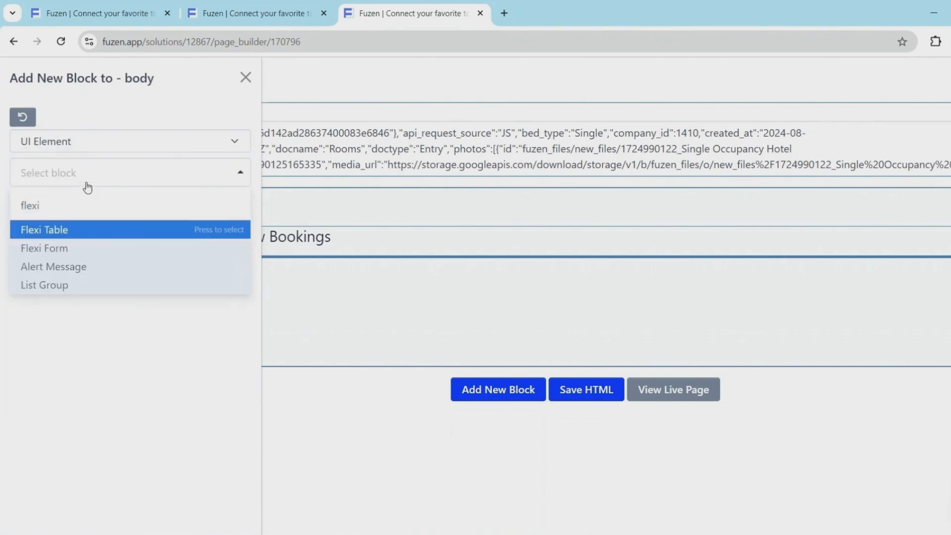
click(75, 246)
click(70, 265)
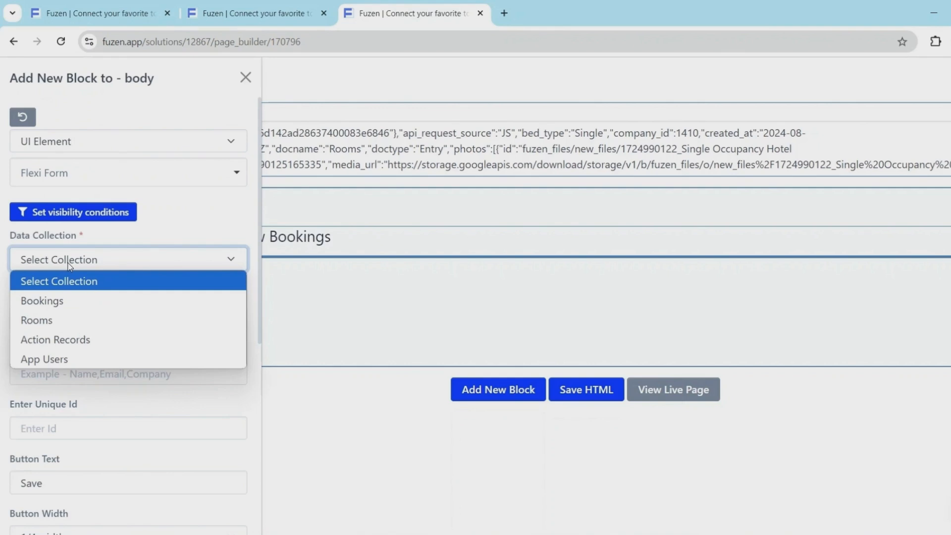
click(59, 302)
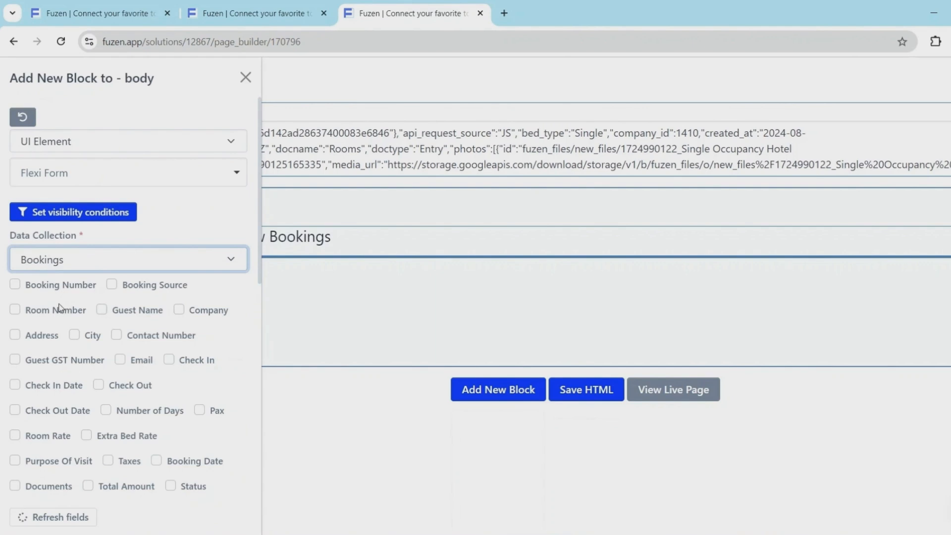
Include every Bookings field in the form except Booking Source, Check Out and Check Out Date.
click(15, 285)
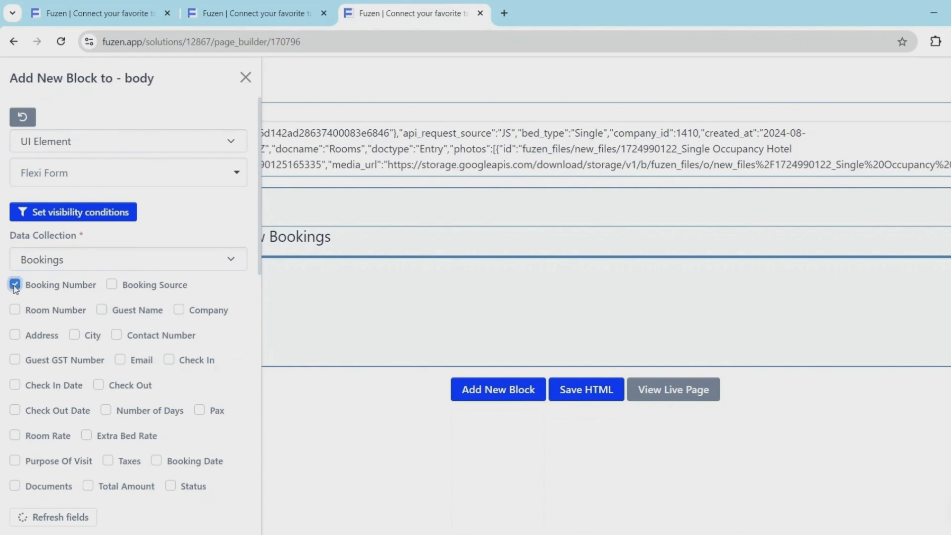
click(15, 309)
click(102, 309)
click(178, 309)
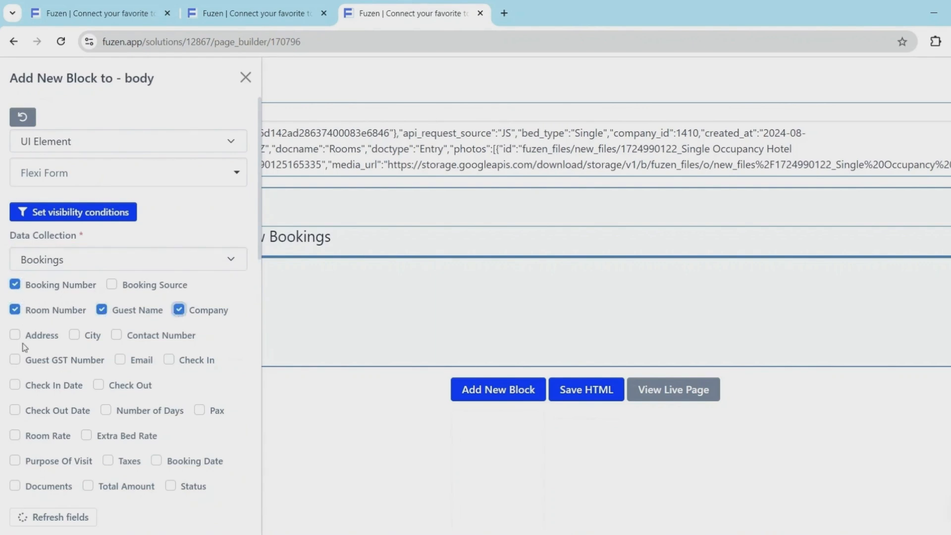
click(15, 335)
click(74, 335)
click(116, 334)
click(15, 360)
click(120, 359)
click(169, 360)
click(15, 385)
click(106, 410)
click(199, 410)
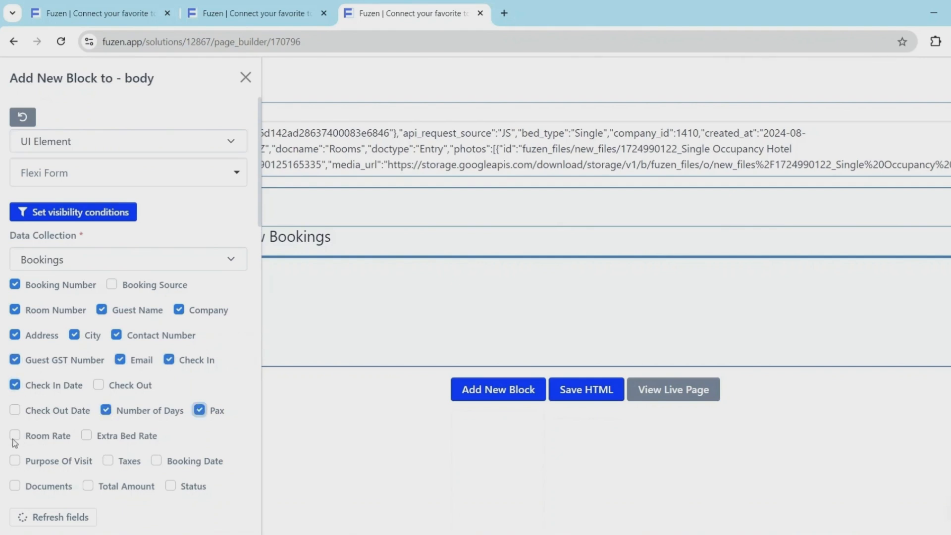
click(15, 435)
click(86, 436)
click(15, 460)
click(108, 460)
click(156, 460)
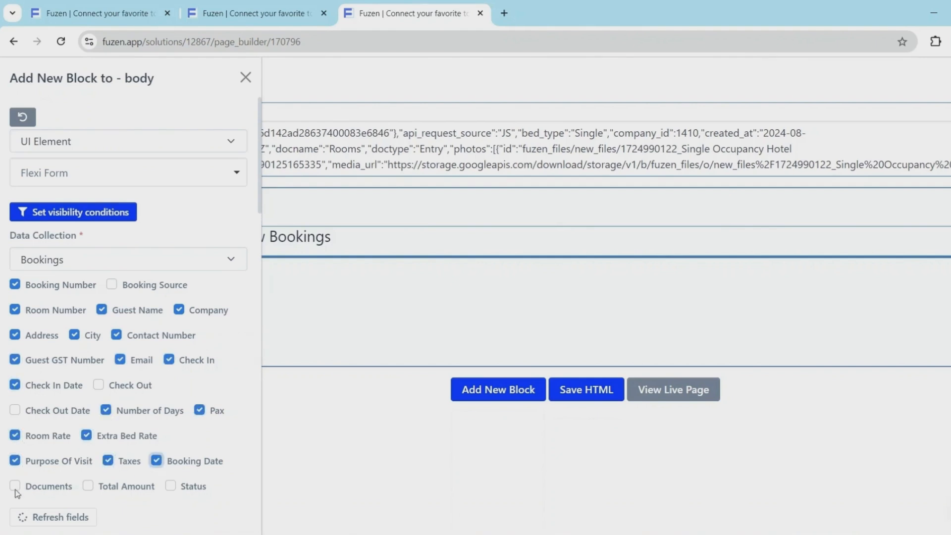
click(14, 485)
click(88, 486)
click(171, 485)
Set the form's Room Number field type to Select in its advanced settings.
scroll(188, 234, down, 6)
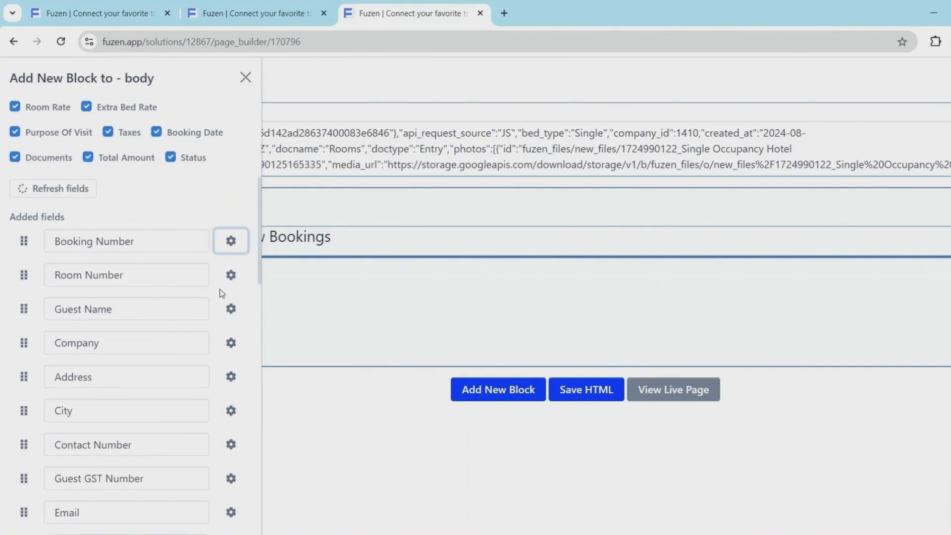
click(229, 276)
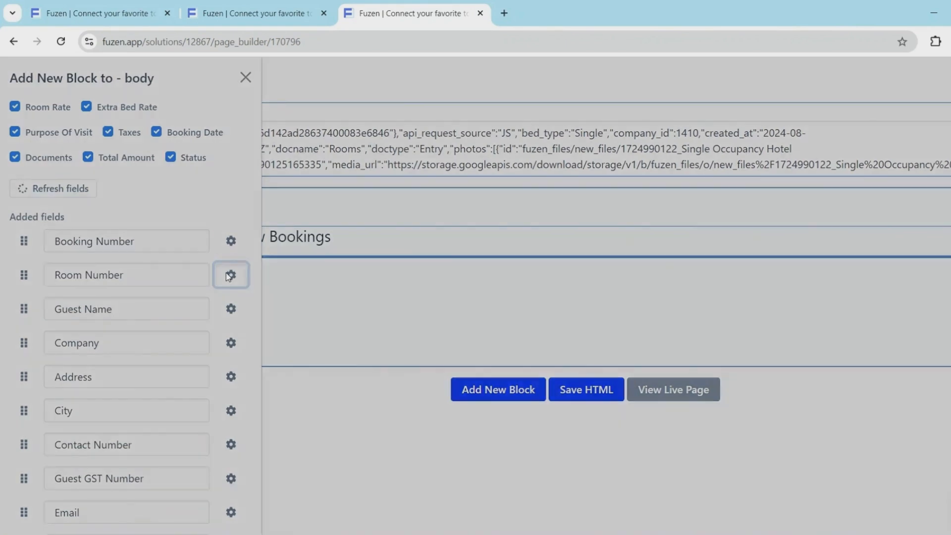
click(304, 361)
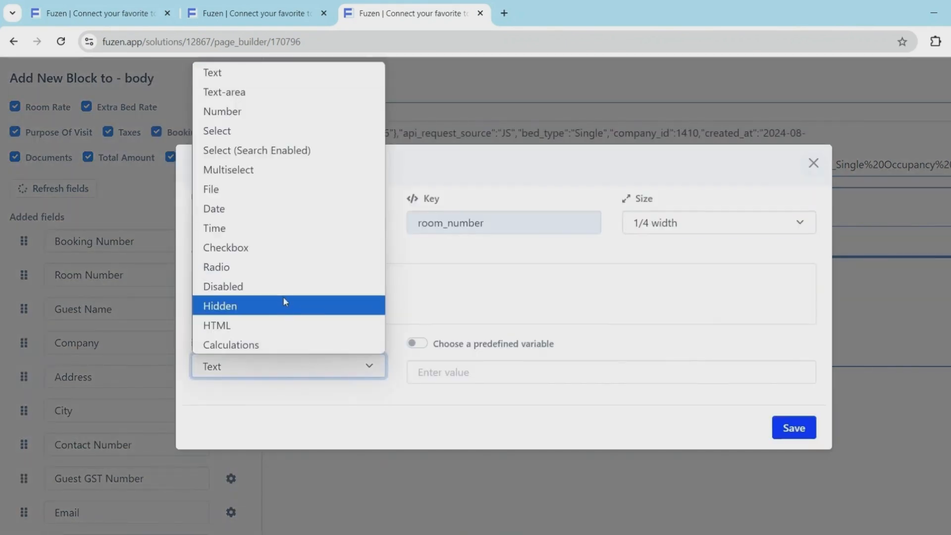
click(274, 137)
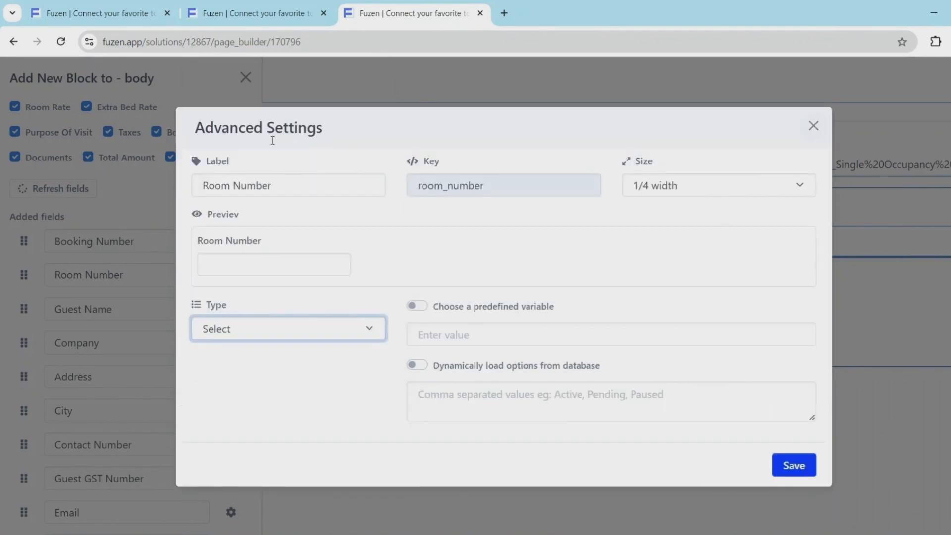
click(415, 365)
click(447, 385)
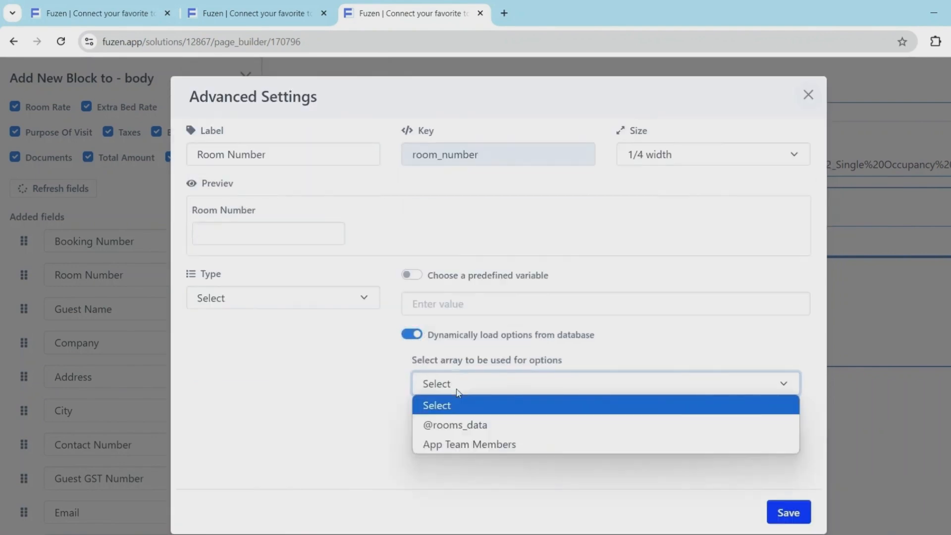
click(458, 422)
click(460, 417)
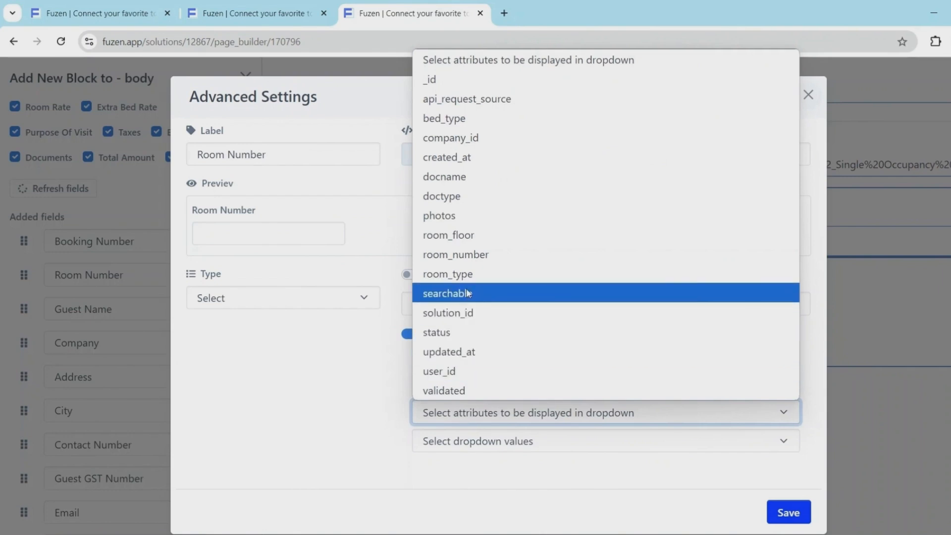
click(456, 254)
click(456, 445)
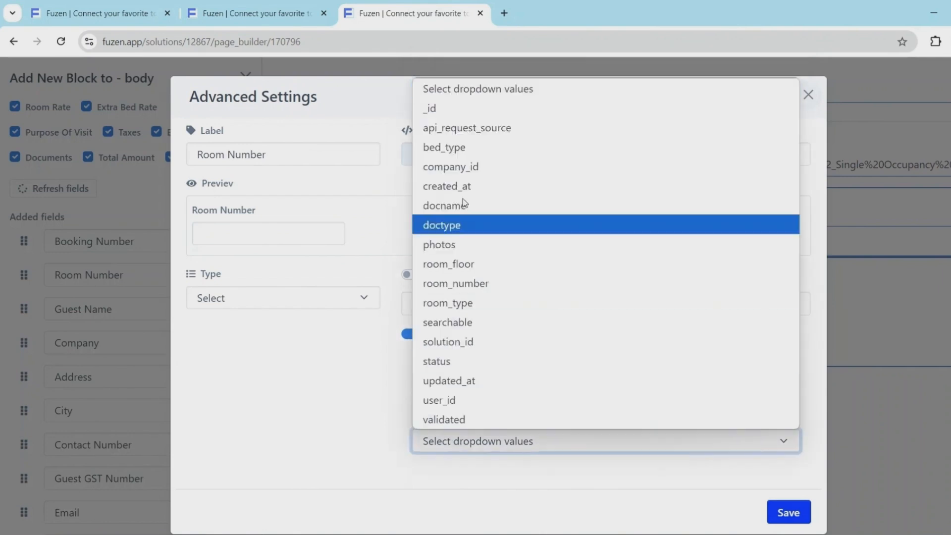
click(465, 109)
click(786, 512)
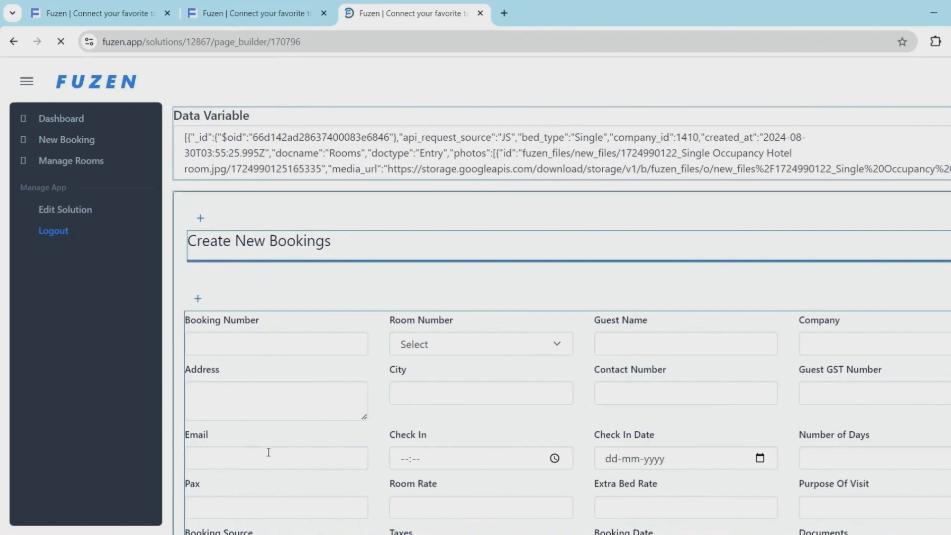
scroll(268, 452, down, 3)
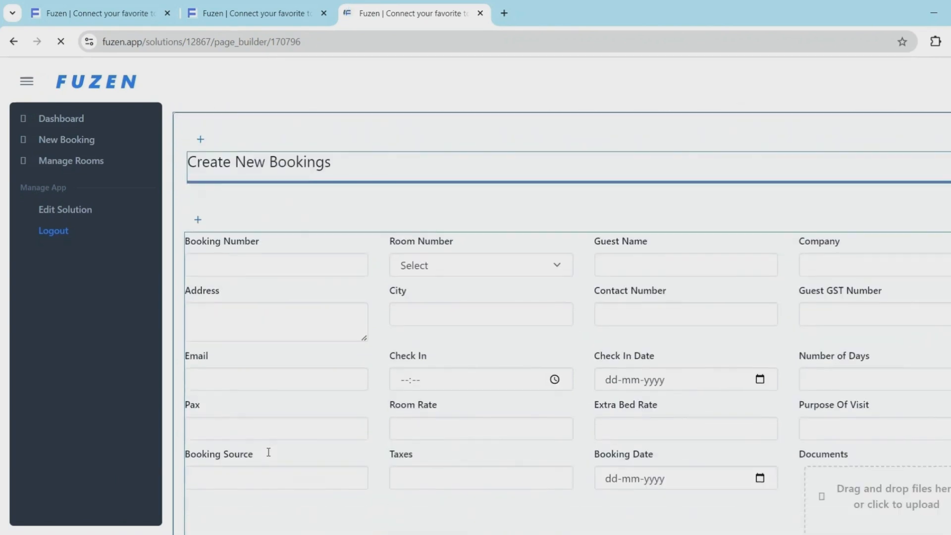
scroll(269, 456, down, 1)
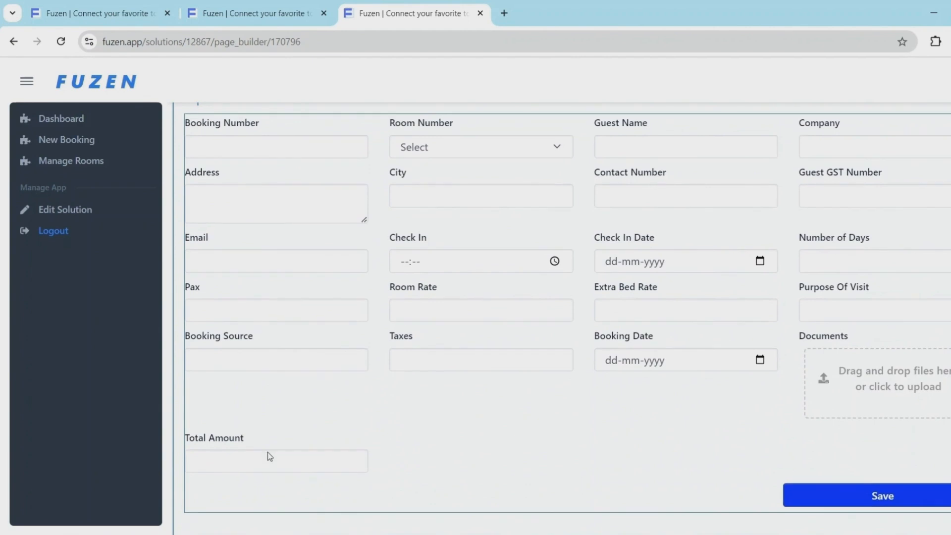